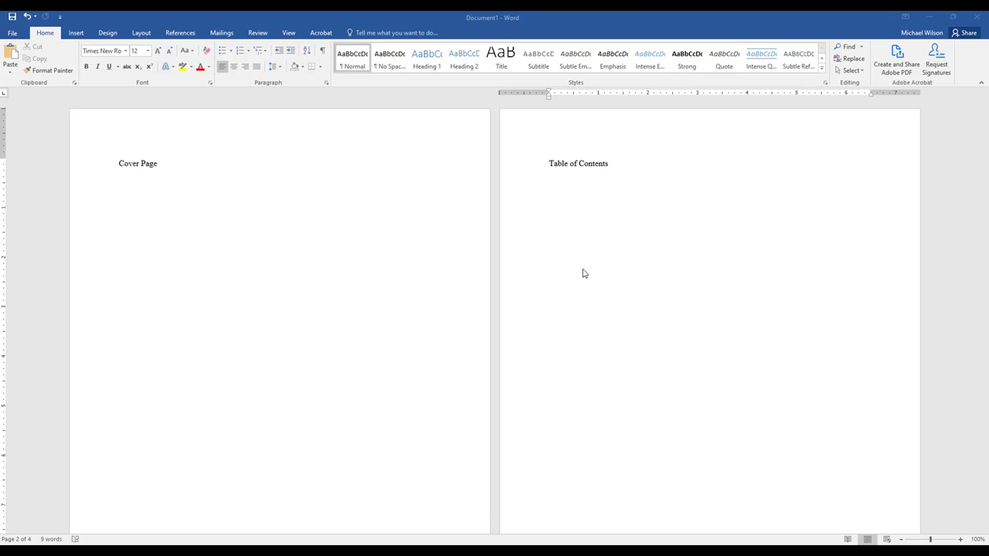
- Add a left-aligned tab stop at 0.5" without a leader on the blank line below the Table of Contents heading
click(576, 189)
click(326, 84)
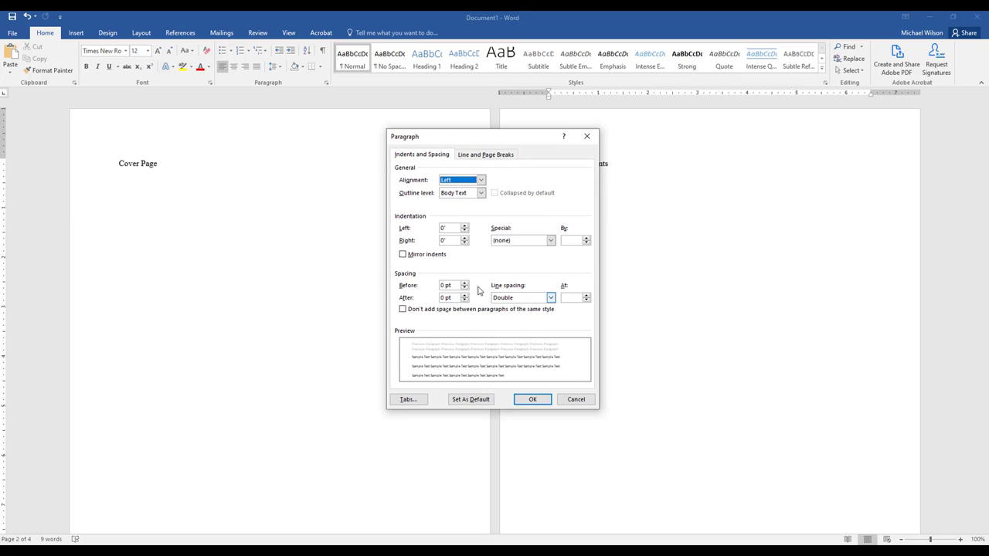
click(415, 401)
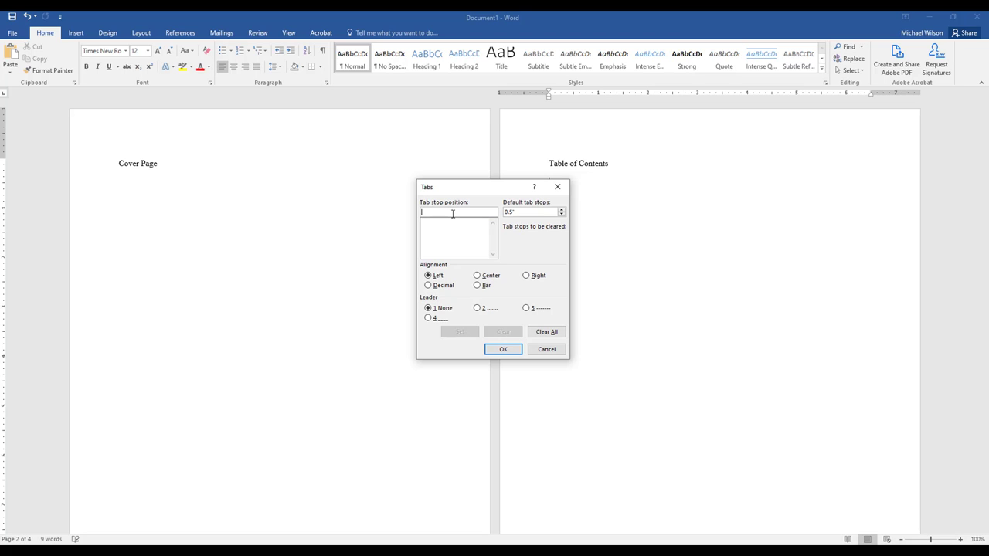
text(0.5)
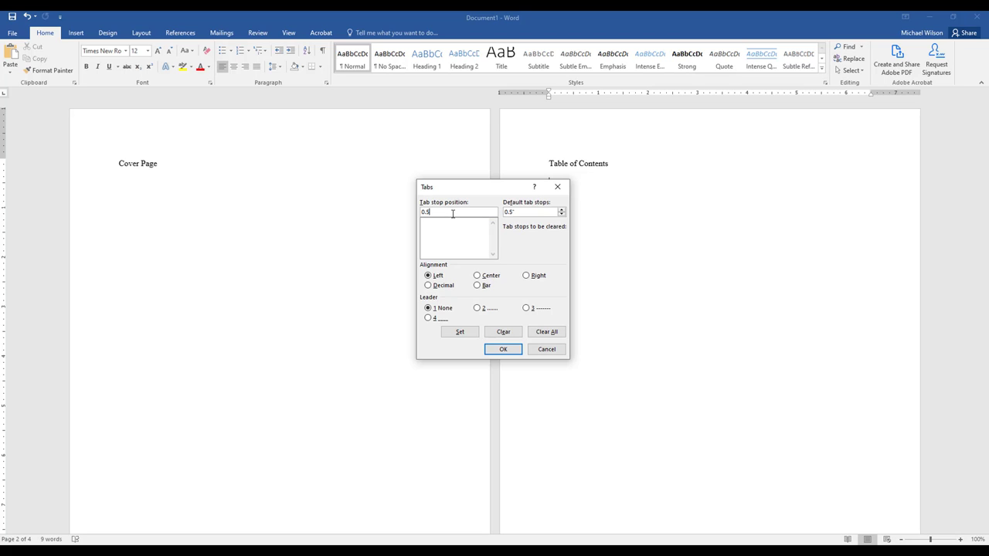
click(461, 334)
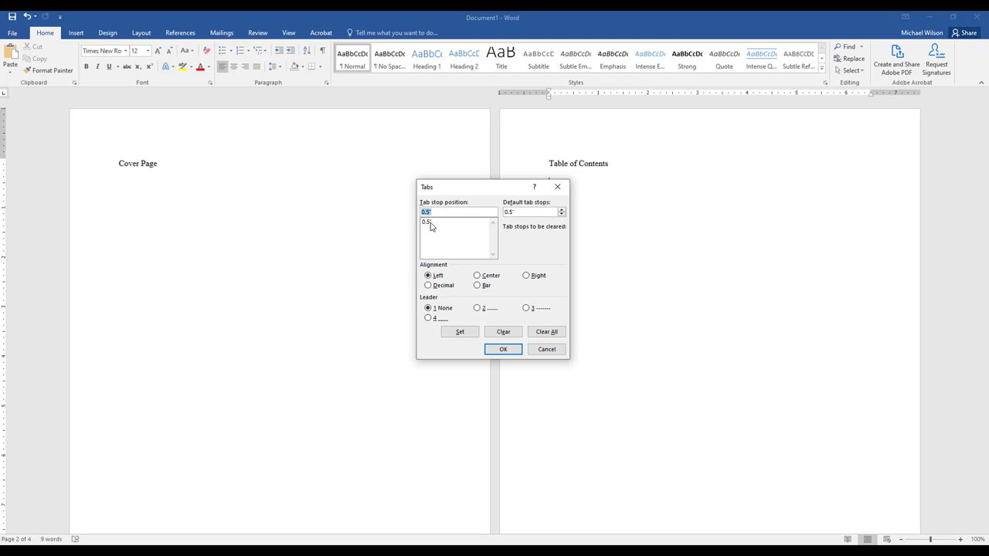
- Add a left-aligned tab stop at 6" with dotted leader style 2 and apply the tab settings
text(6)
click(478, 309)
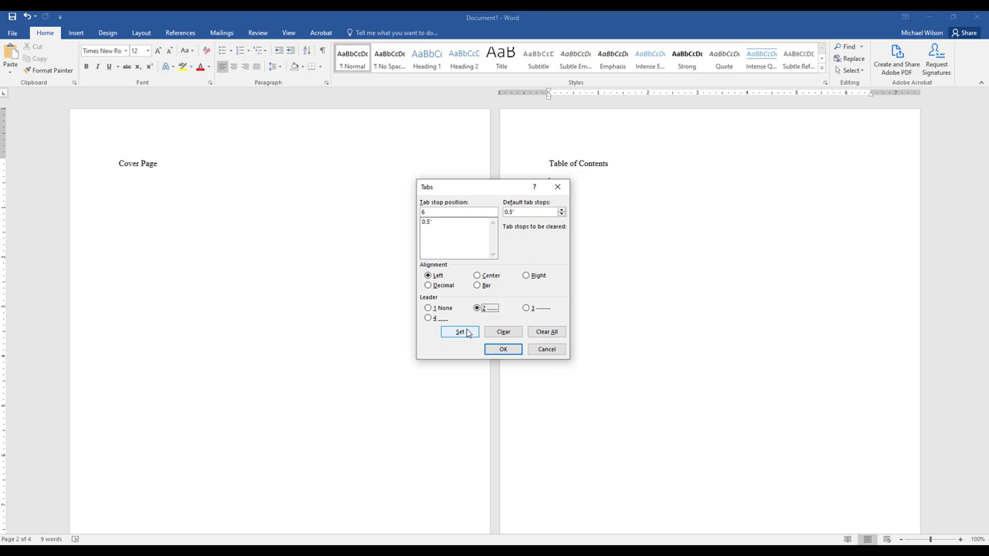
click(466, 333)
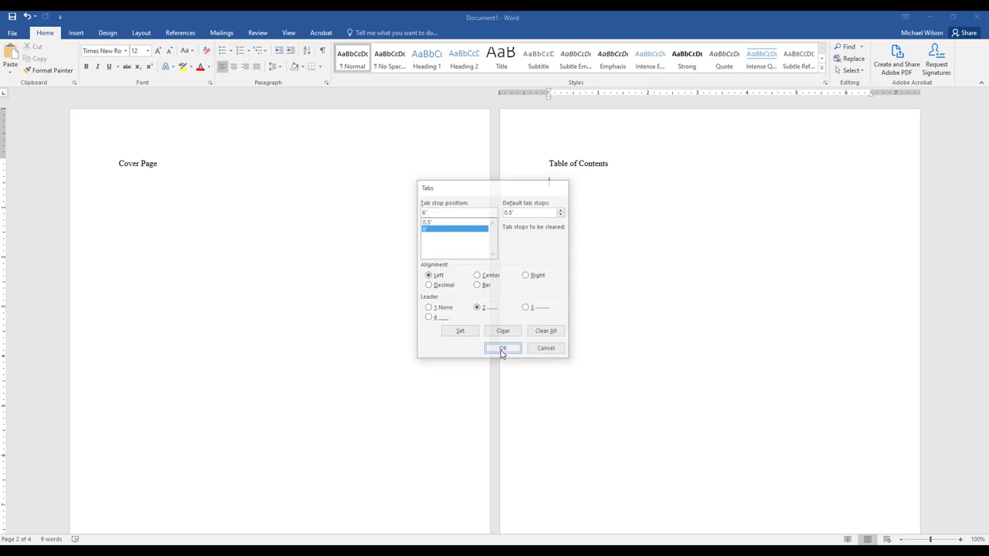
click(502, 350)
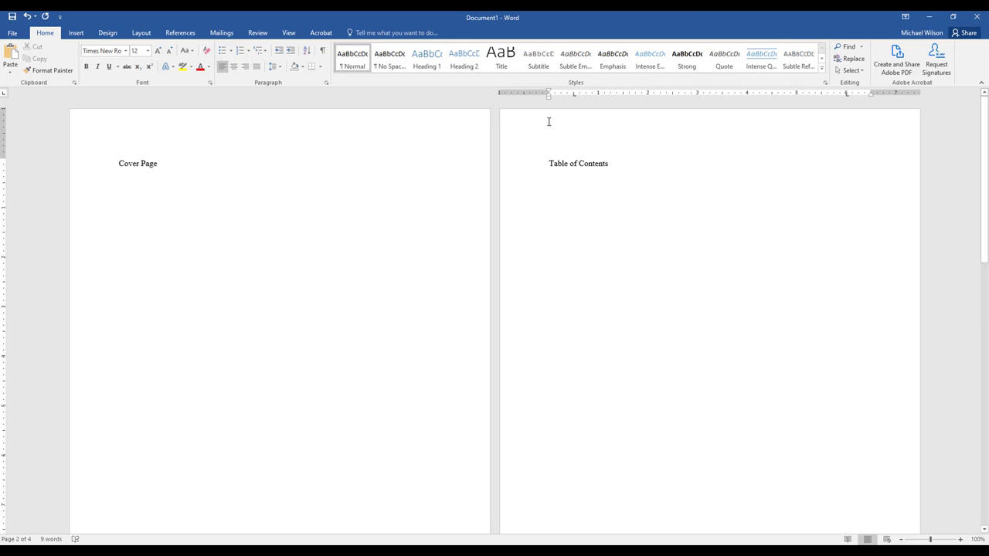
- Enter the contents lines "Title Page" with "pg. i" and "Table of Contents" with "pg. ii", each joined by the dotted leader
text(Title Page)
key(Tab)
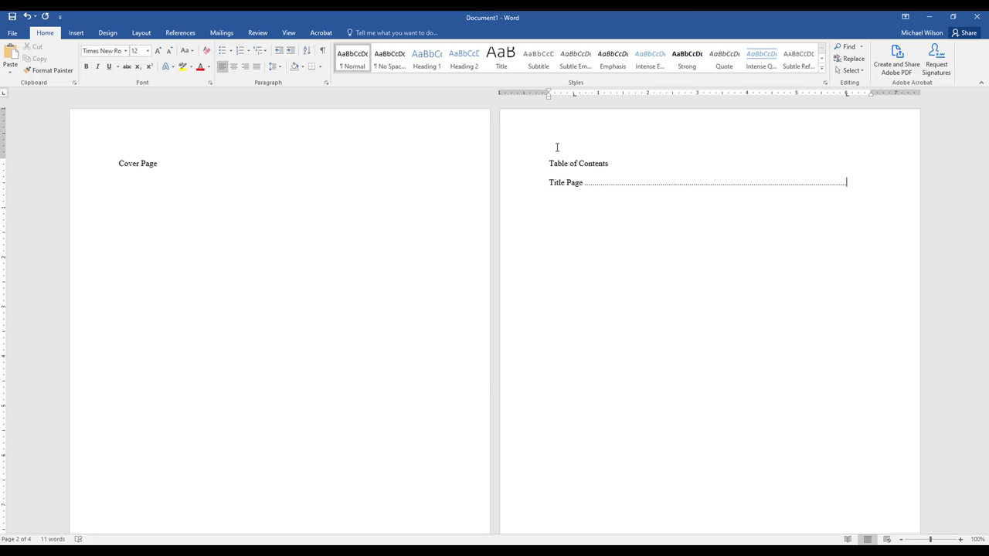
text(pg. i)
key(Return)
text(Table of Contents)
key(Tab)
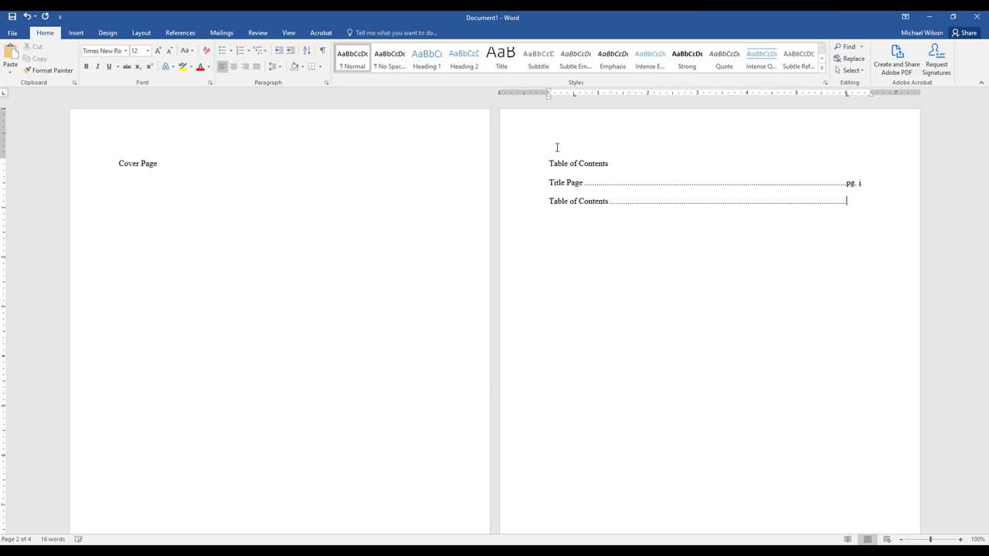
text(pg)
text(. ii )
- Add dotted-leader contents lines for "Appendix" with "pg. iii" and "SECTION I: INTRODUCTION" with "pg. 1"
text(Appendix)
key(Tab)
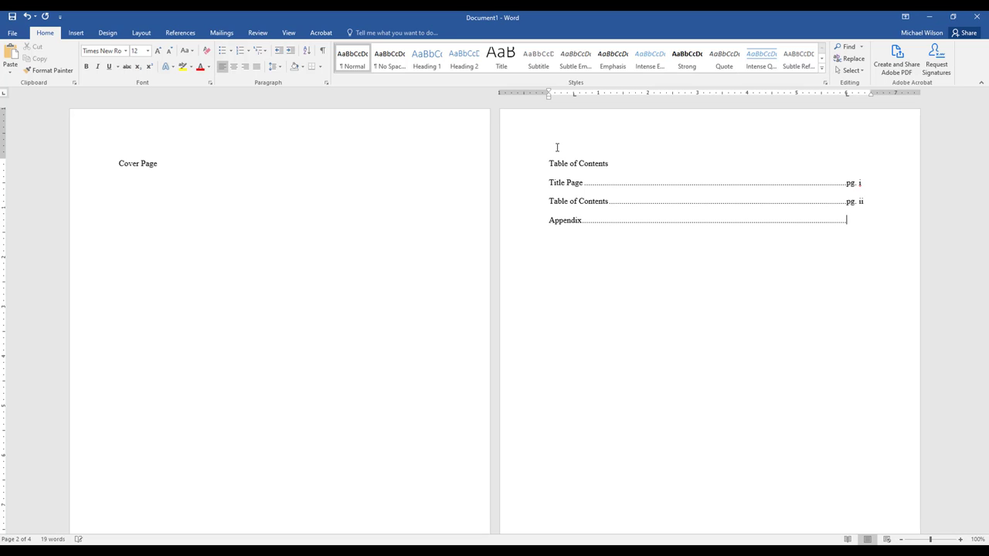
text(pg. iii)
text(SECTION I:)
text( INTRODUCTI)
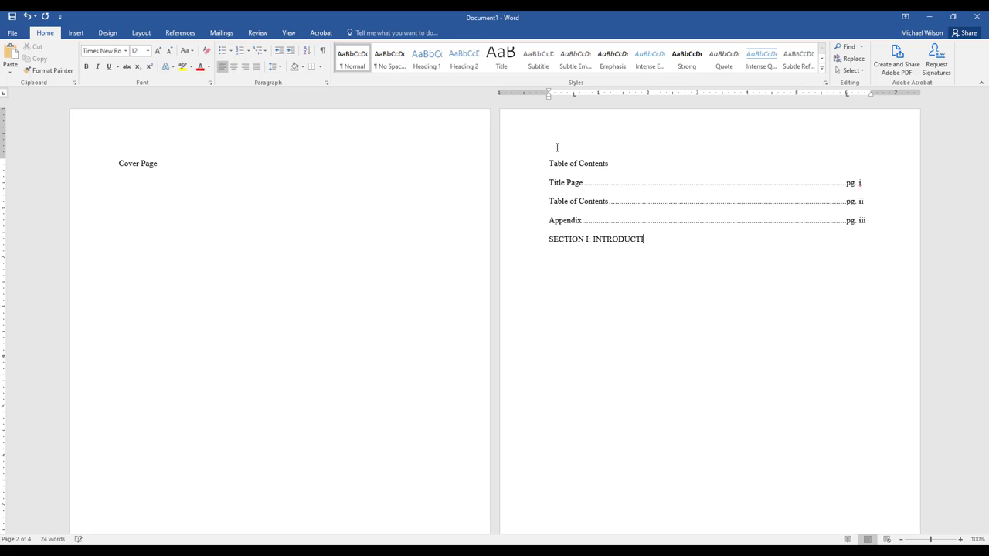
text(ON)
key(Tab)
text(pg. 1 SECTION )
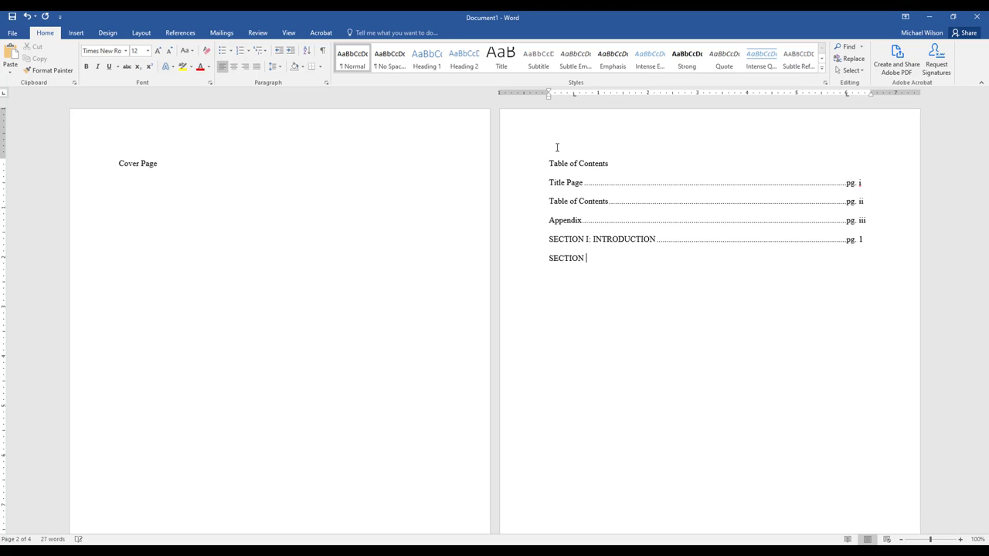
- Add the contents line "SECTION II: DEVELOPING A PLAN" with a dotted leader and "pg." without a number
text(II: DEVELOPING A PLAN)
key(Tab)
text(pg)
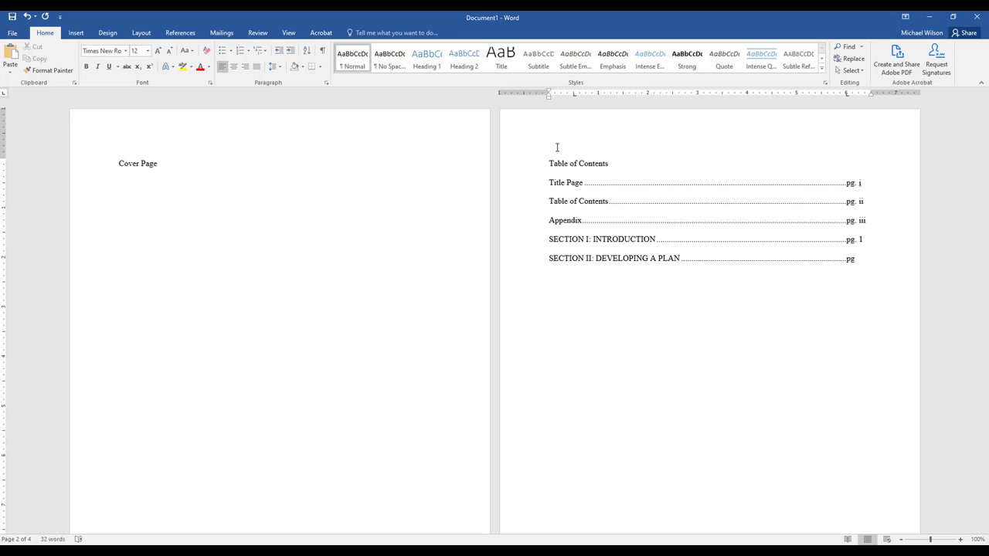
text(.)
key(Return)
- Add the subentries "Why I Picked This Project" and "Timeframe", indented to the 0.5" tab stop, each with a dotted leader and "pg."
text(Why I Picked This Project)
key(Tab)
text(pg.)
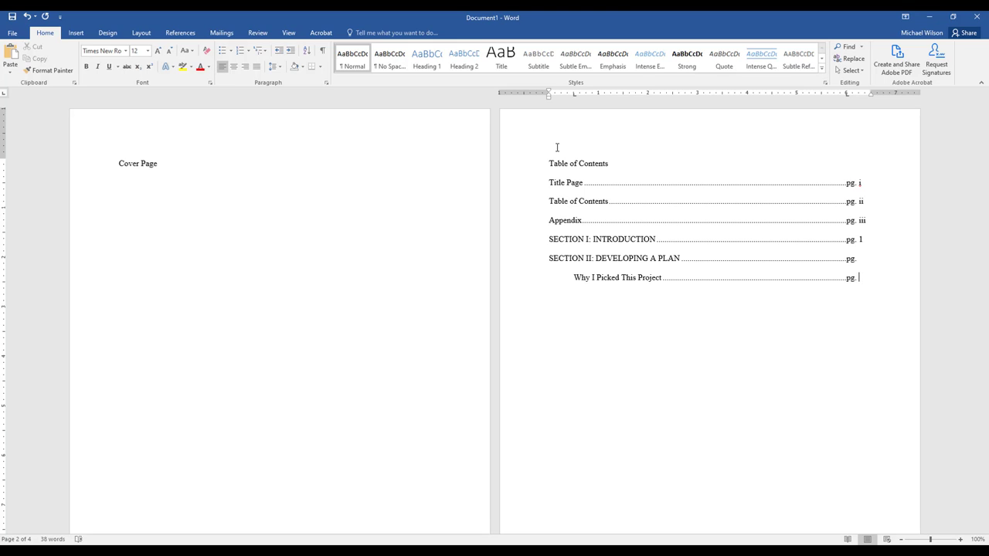
key(Return)
text(Timeframe)
key(Tab)
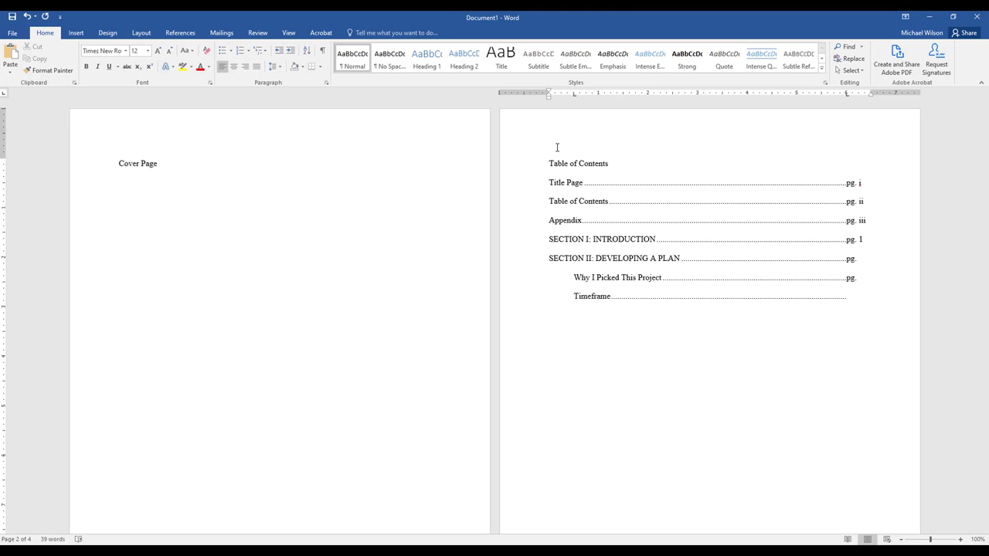
text(pg.)
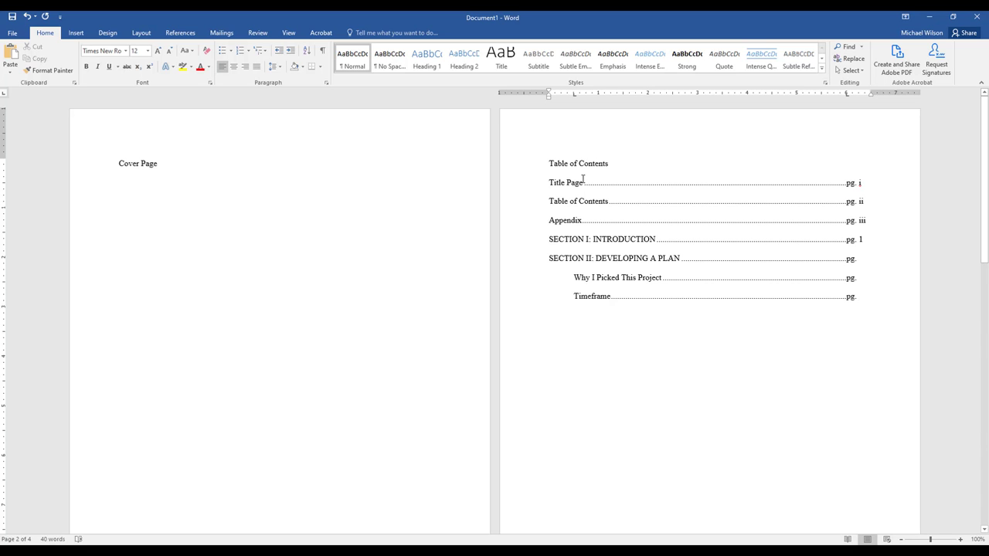
- Add a left-aligned tab stop at 1" without a leader on the blank line below the Appendix page heading
scroll(580, 177, down, 5)
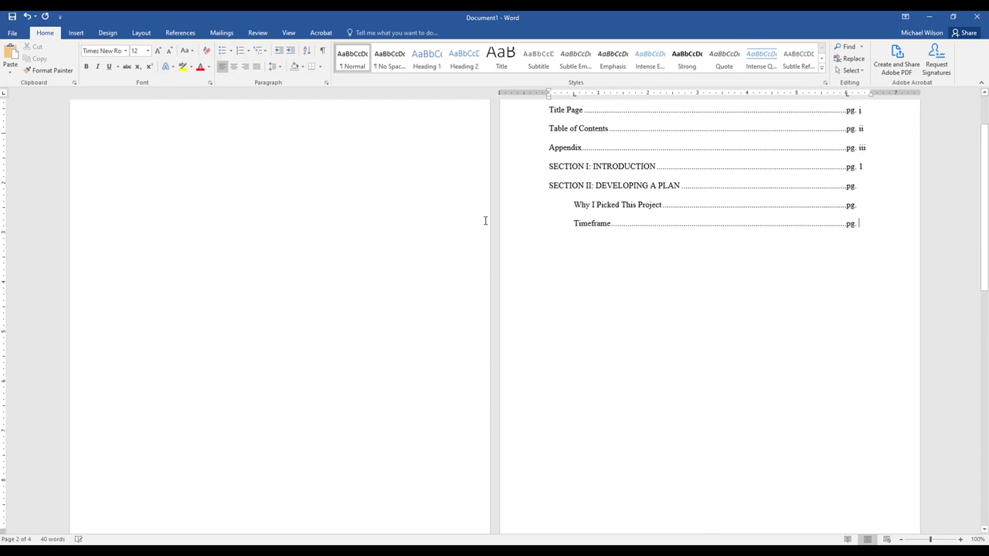
scroll(299, 289, down, 3)
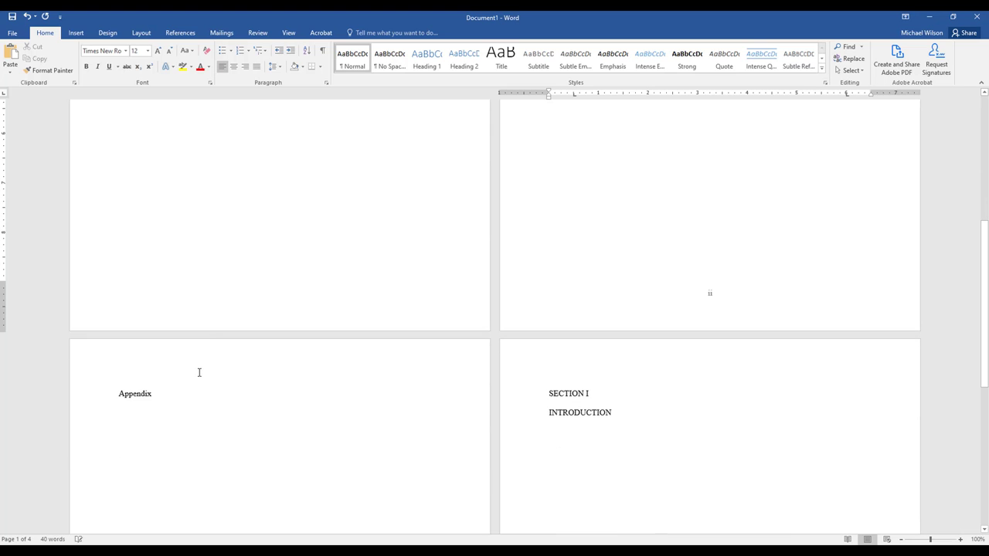
click(133, 415)
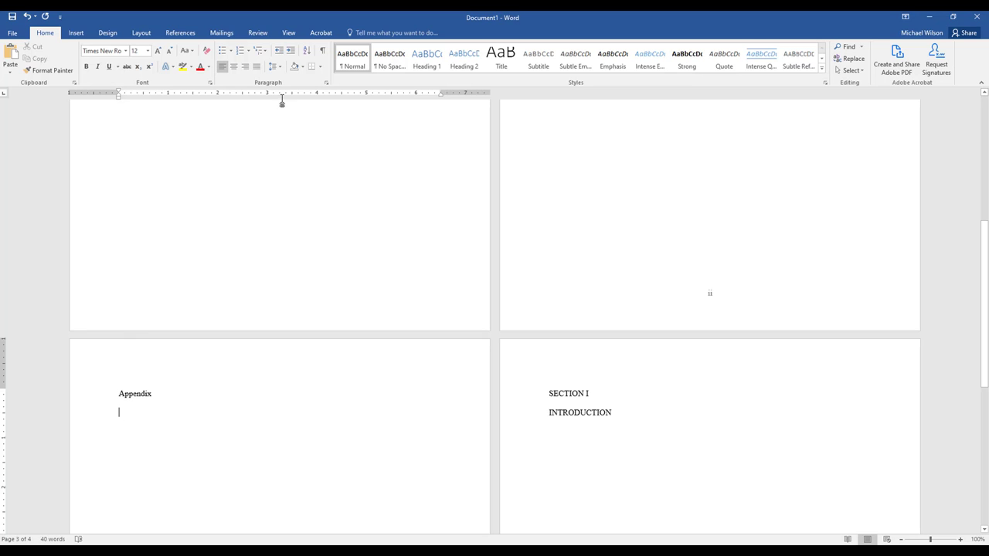
click(326, 84)
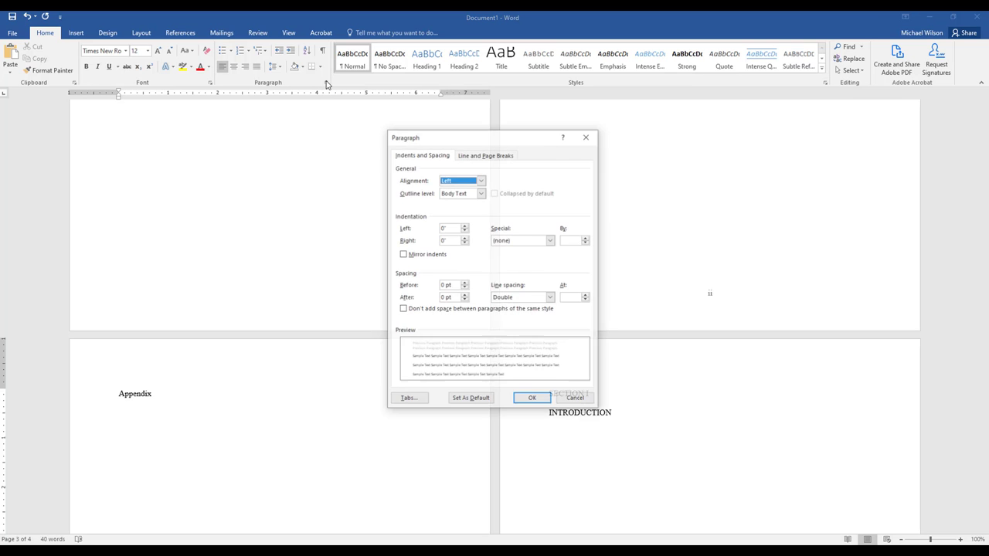
click(408, 399)
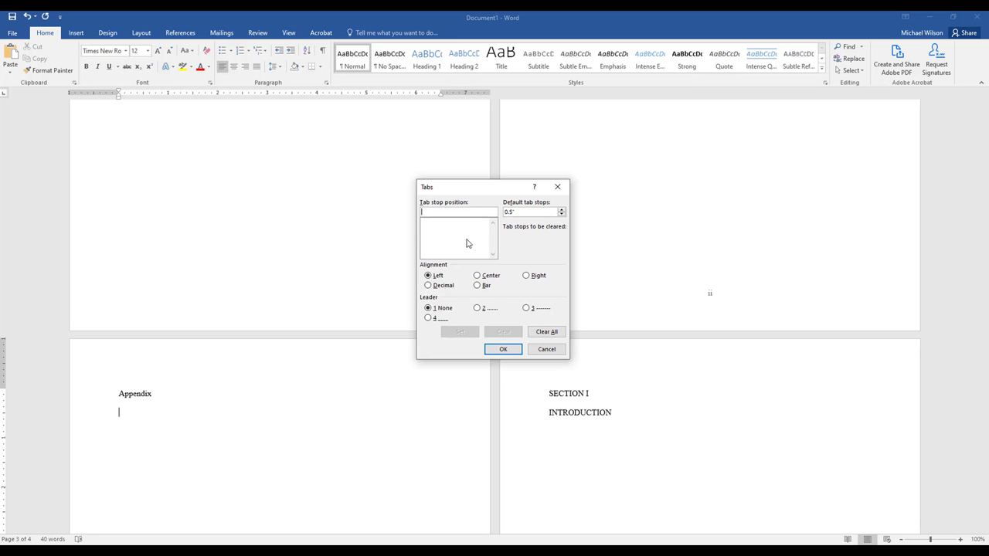
text(1)
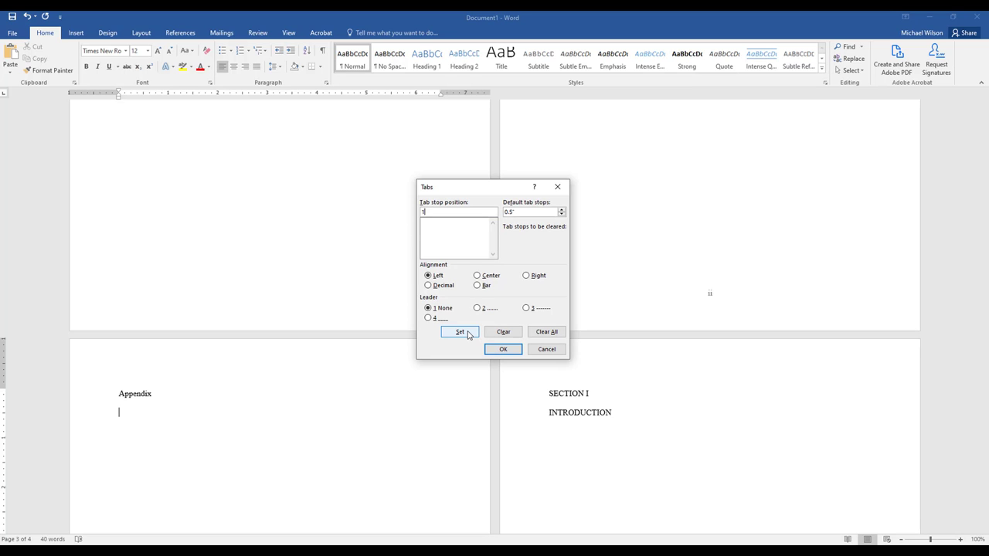
click(467, 334)
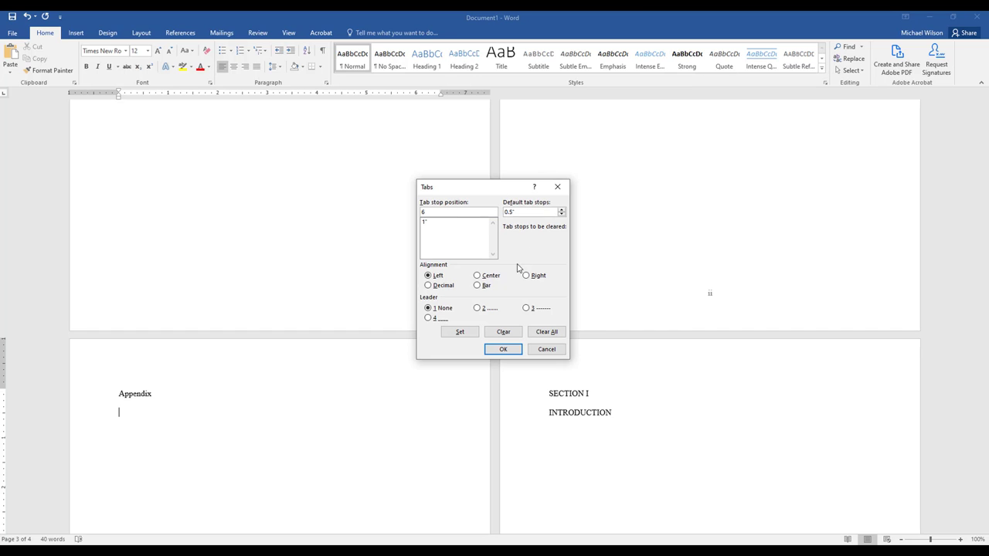
- Add a 6" tab stop with dotted leader style 2 for the Appendix line and apply the settings
click(476, 309)
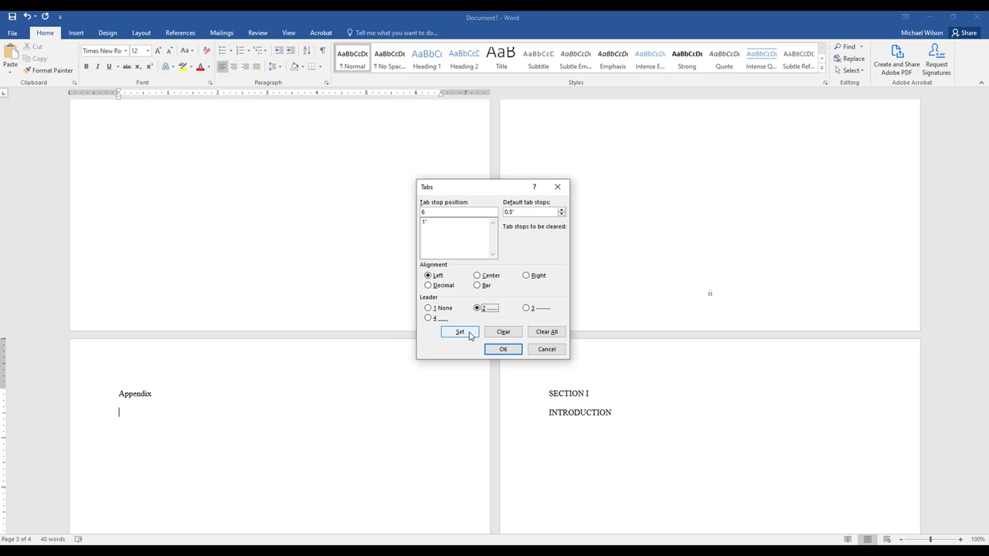
click(460, 332)
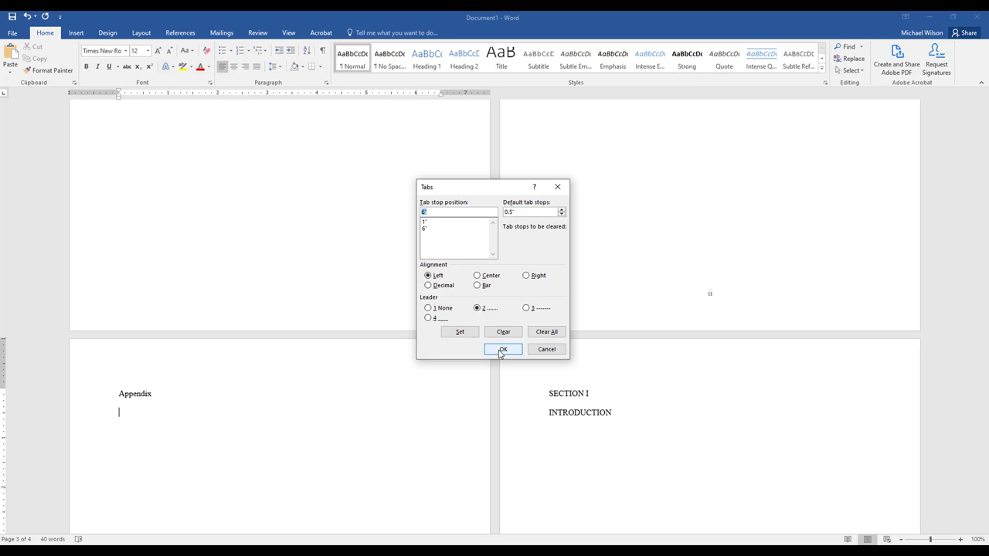
click(501, 351)
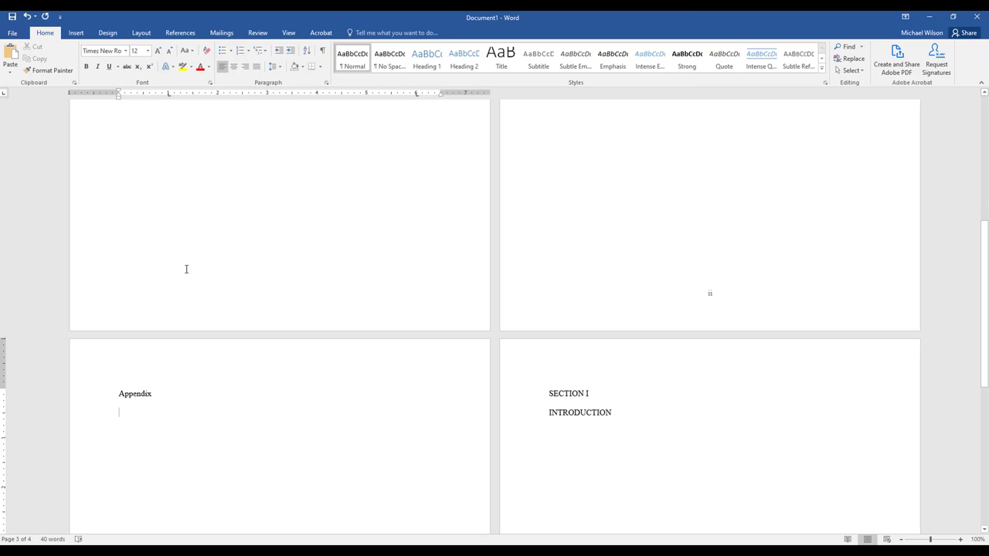
- Enter the appendix line "Attachment 1" with the title "Training Plan" at the 1" tab stop, a dotted leader and "pg."
text(A)
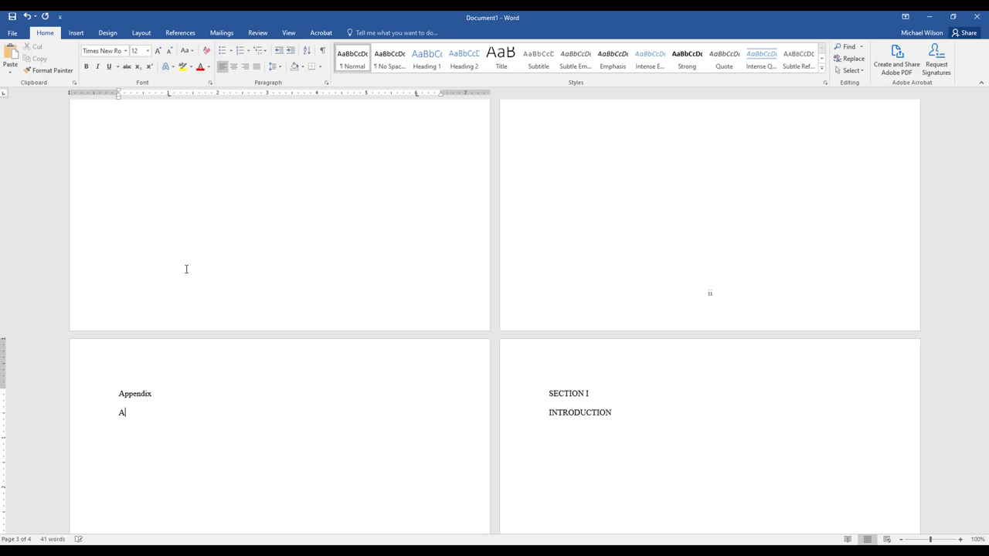
text(ttachment 1)
text(Training Plan)
key(Tab)
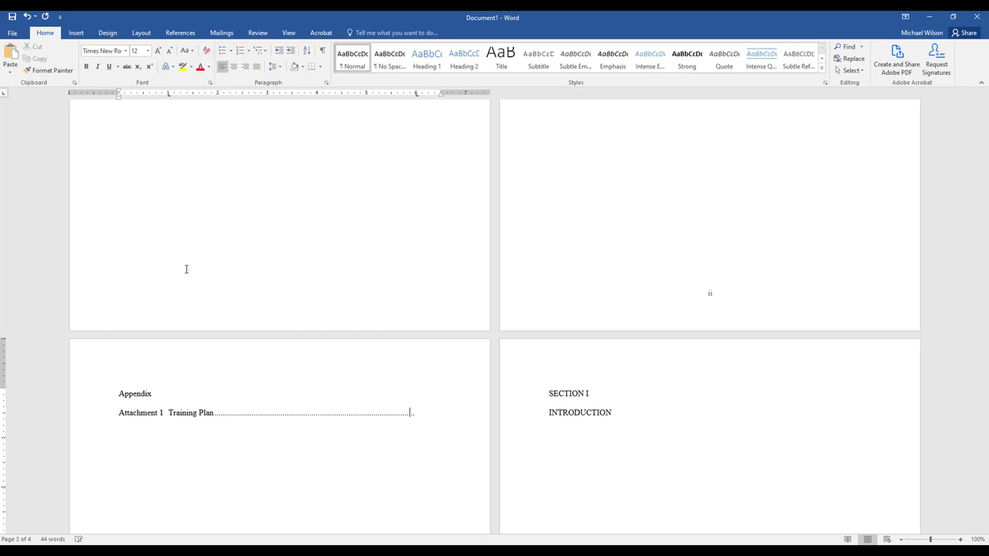
text(pg.)
key(Return)
- Add the appendix line "Attachment 2" titled "Proof of Measurements", with a dotted leader and "pg."
text(A)
text(ttachment)
text( 2 )
text(Froof of)
text( Measurements)
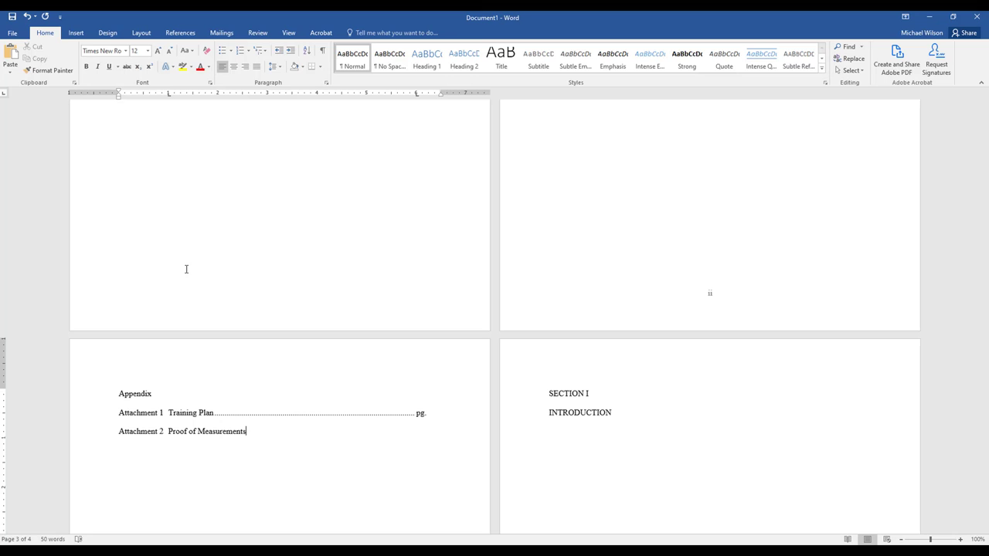
key(Tab)
text(pg.)
key(Return)
- Add the appendix line "Attachment 3" titled "Journal", with a dotted leader and "pg."
text(Attachment )
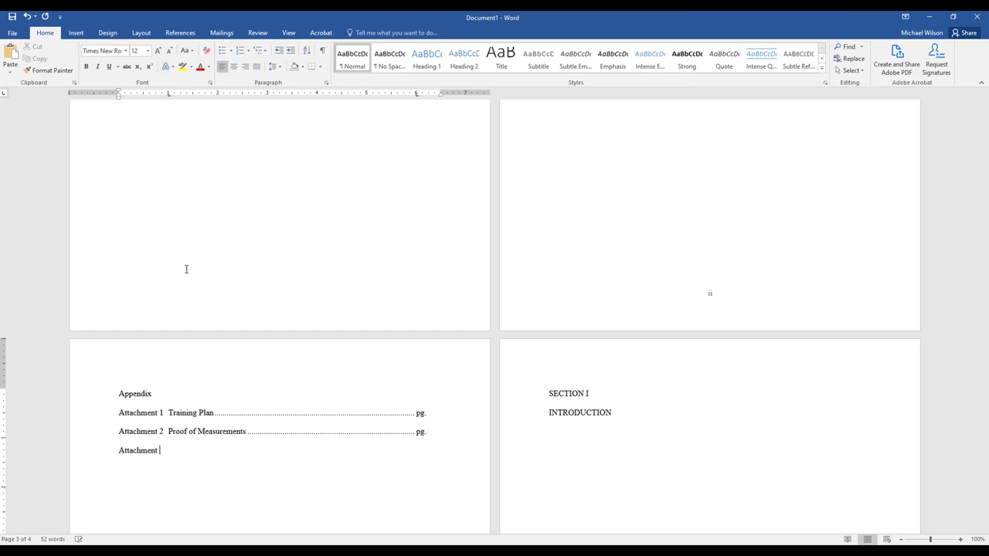
text(3  Journal)
key(Tab)
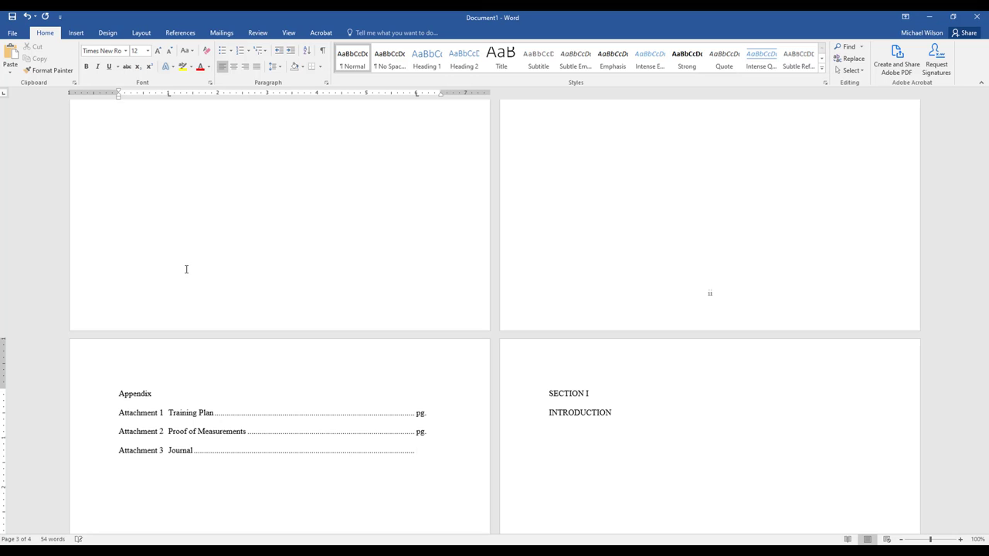
text(pg.)
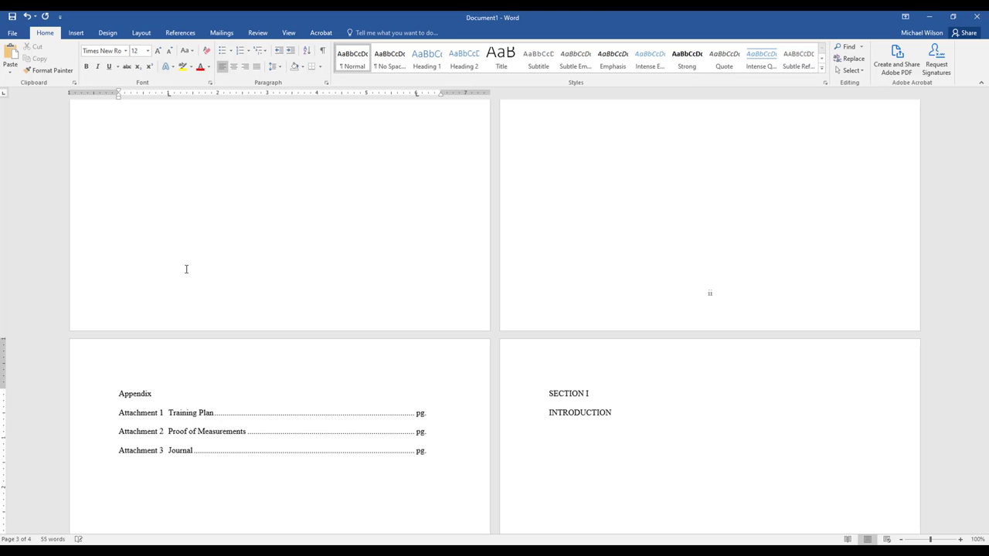